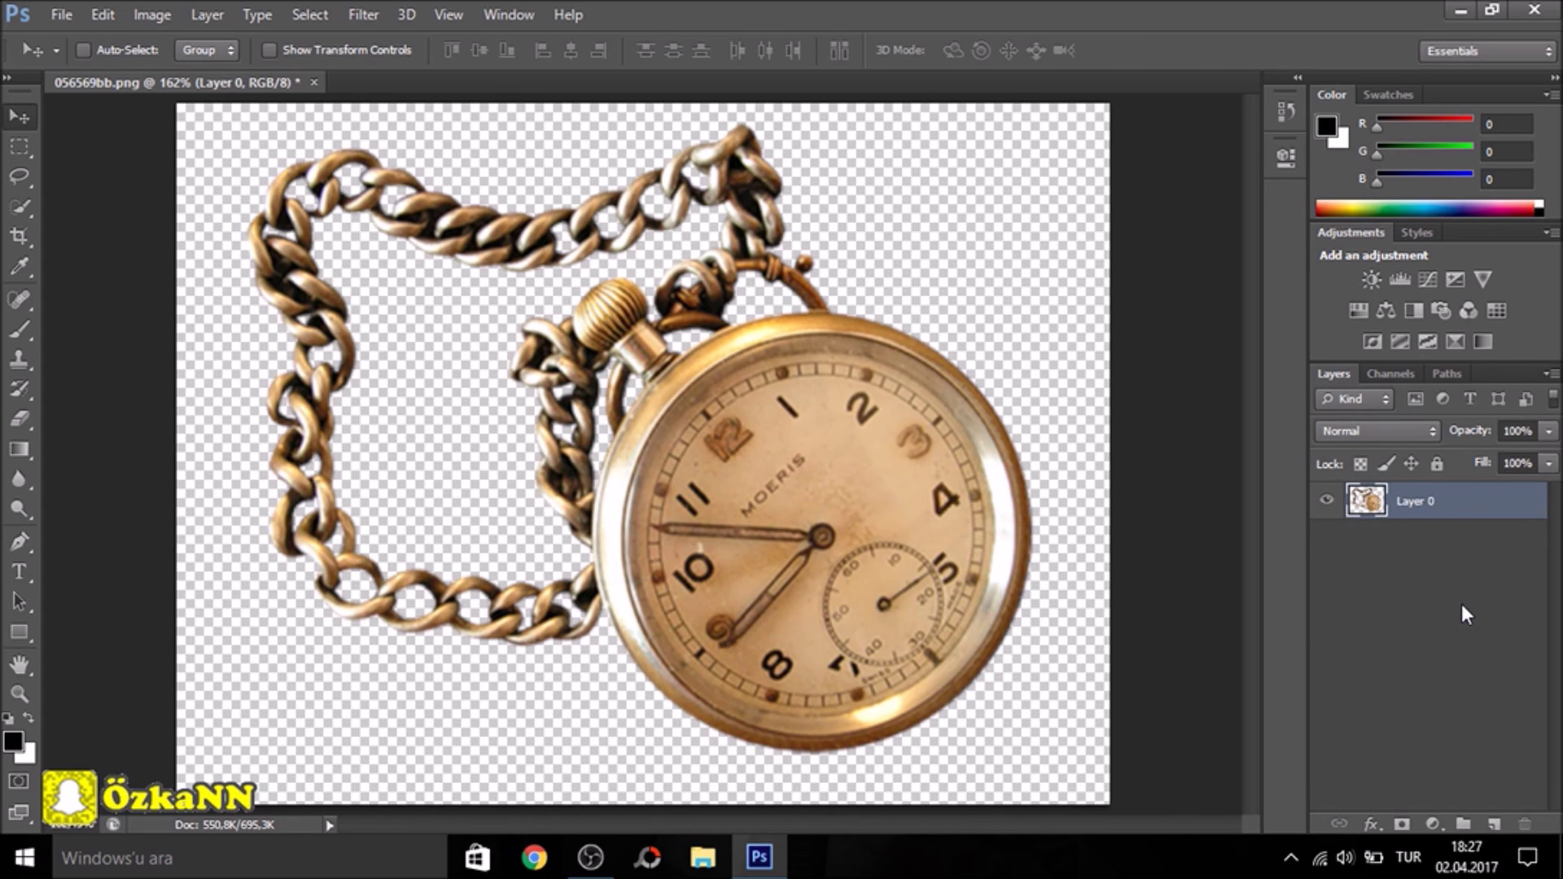
Add a new layer below the watch layer and fill it with white.
click(1494, 825)
drag(1465, 498, 1462, 572)
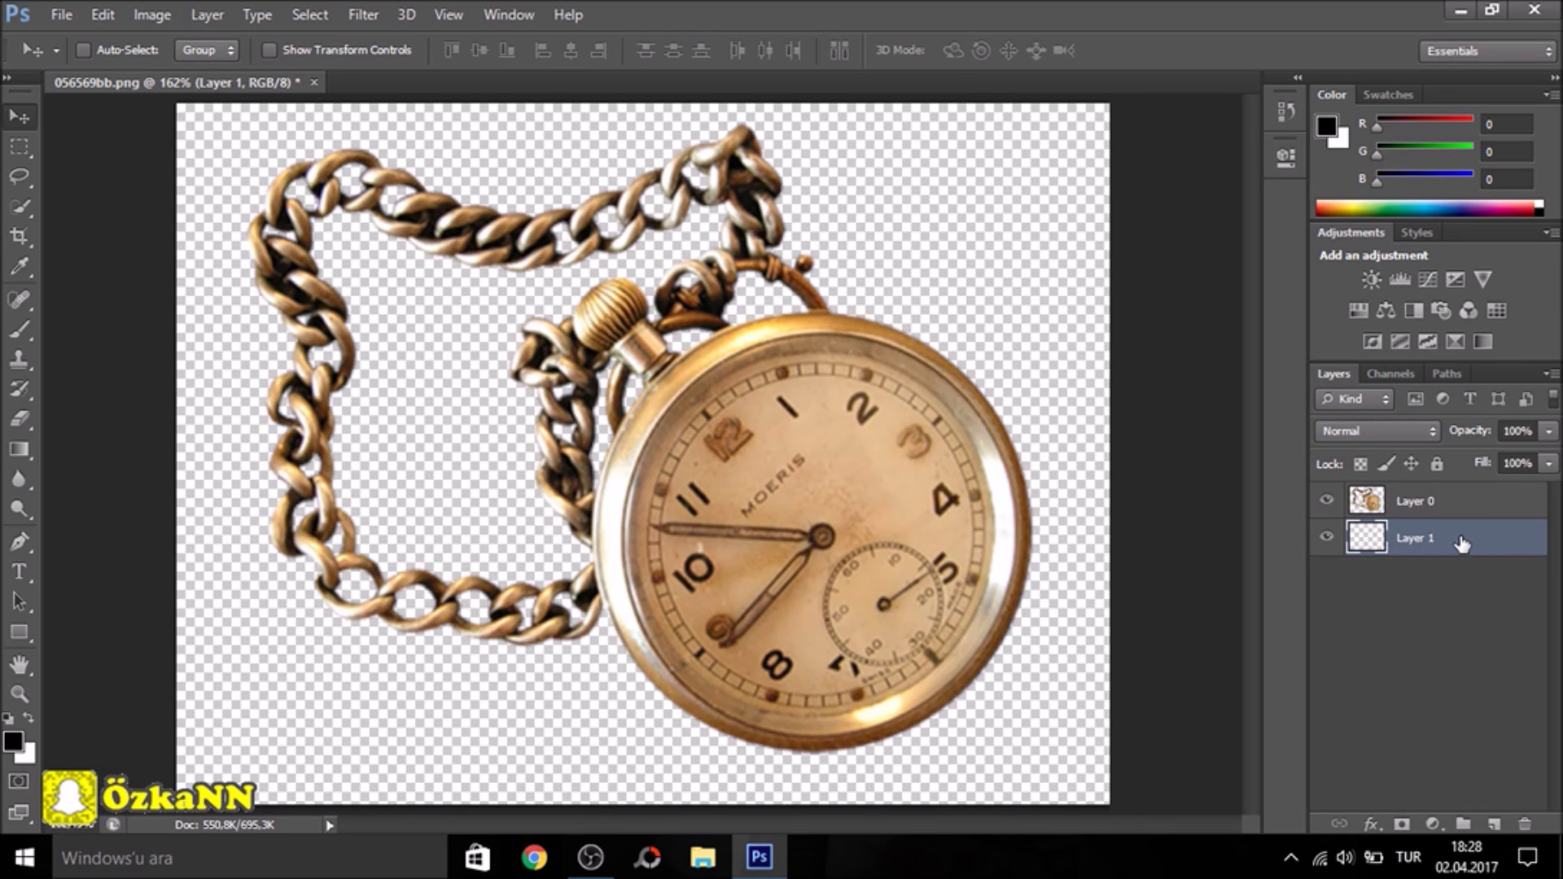
key(ctrl+BackSpace)
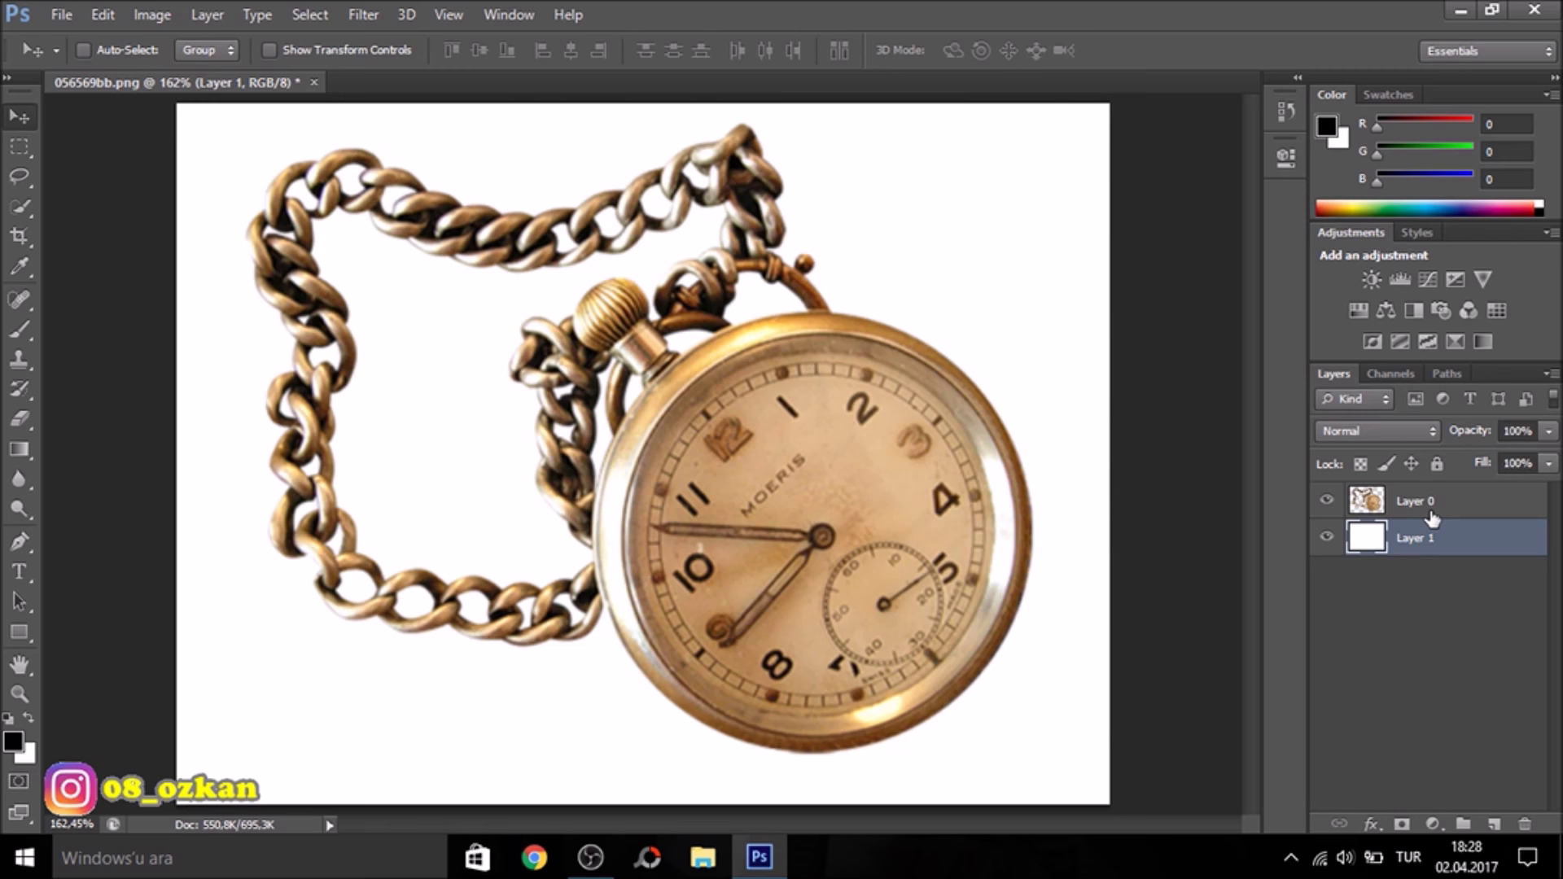
Start a Drop Shadow layer effect on the watch layer (Layer 0).
click(1431, 519)
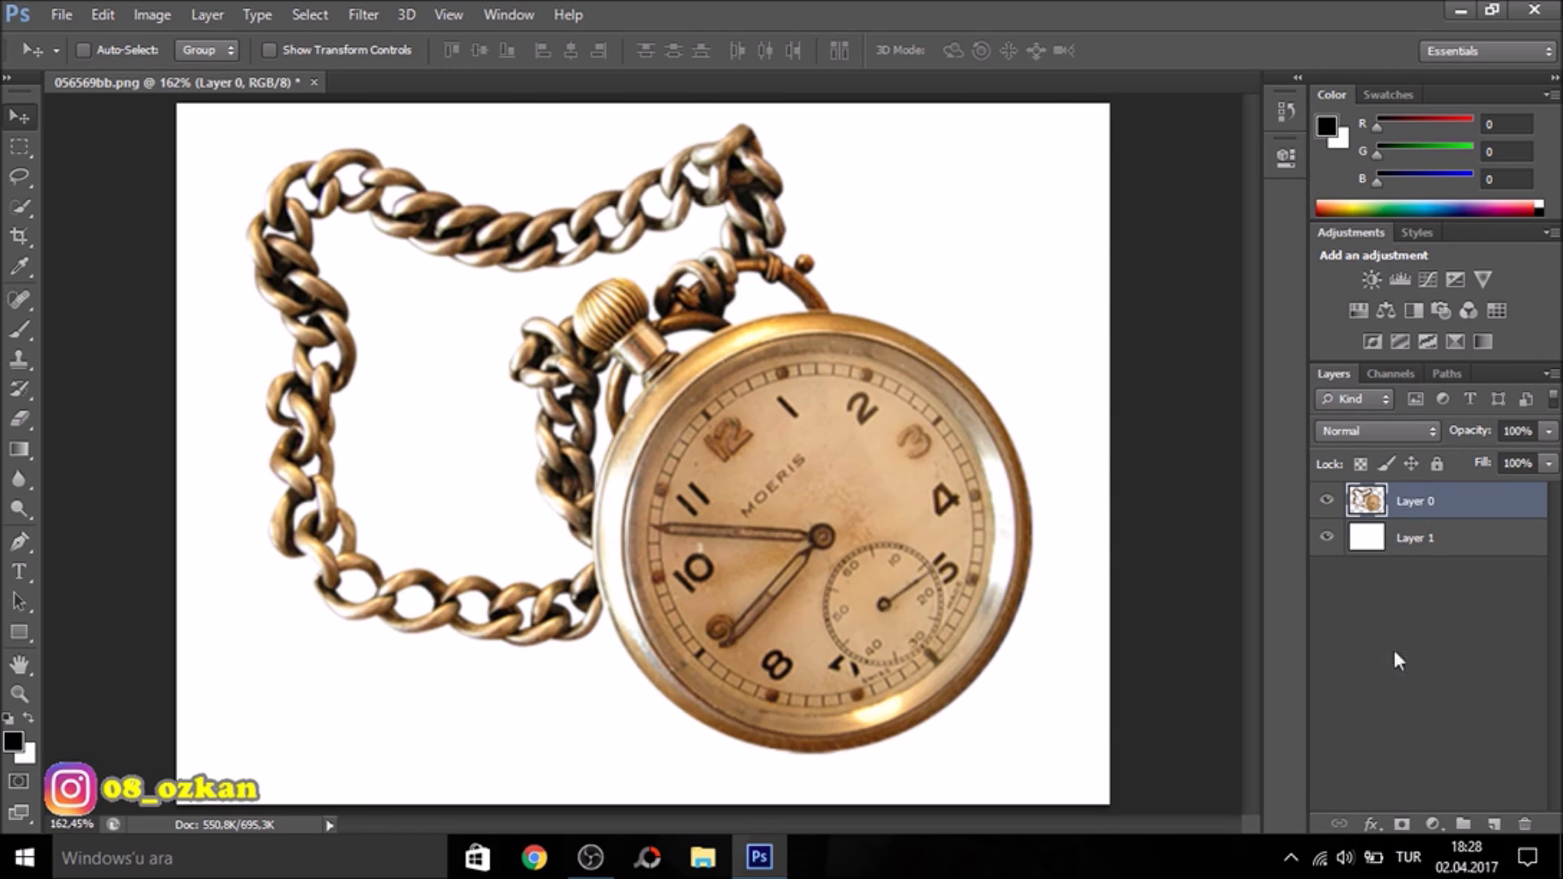
click(1374, 827)
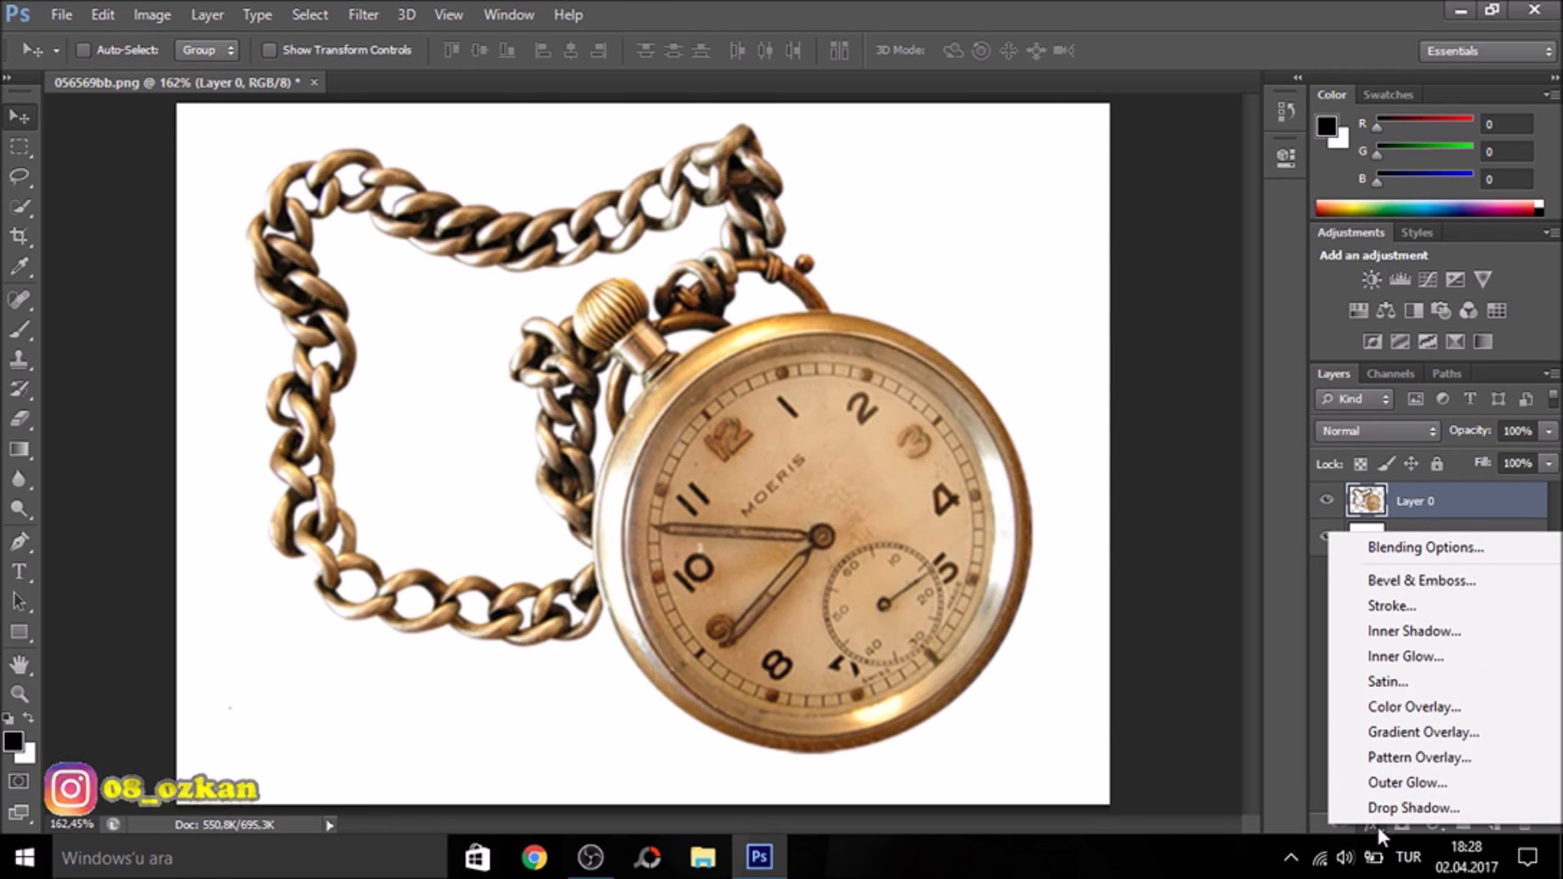
click(1390, 811)
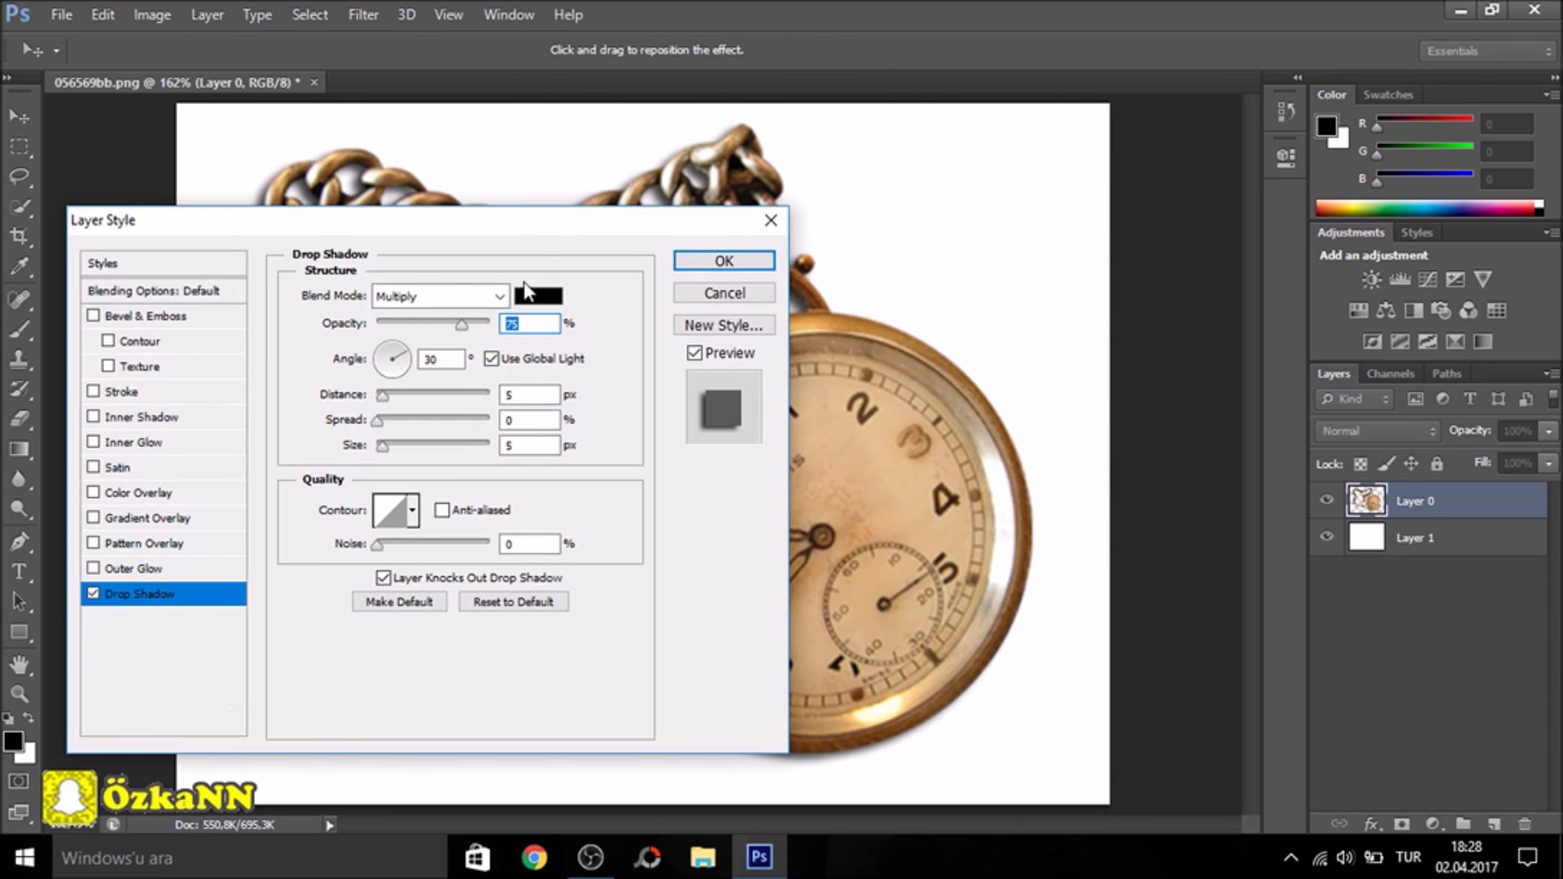
Make the black drop shadow 100% opaque and adjust its distance from the chain.
drag(544, 223, 1288, 250)
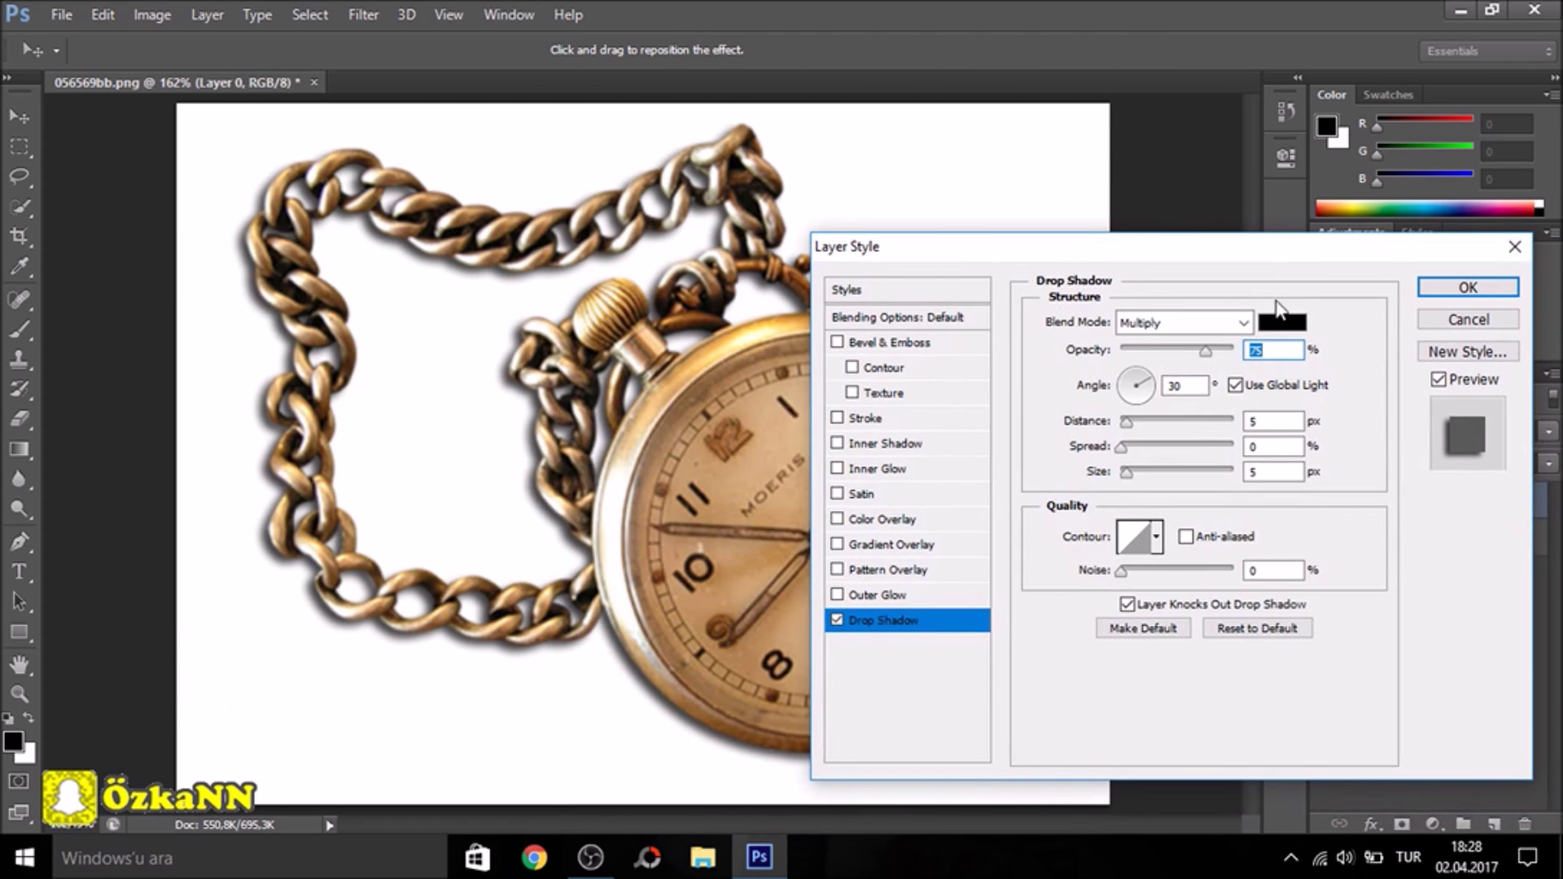
drag(1212, 349, 1245, 350)
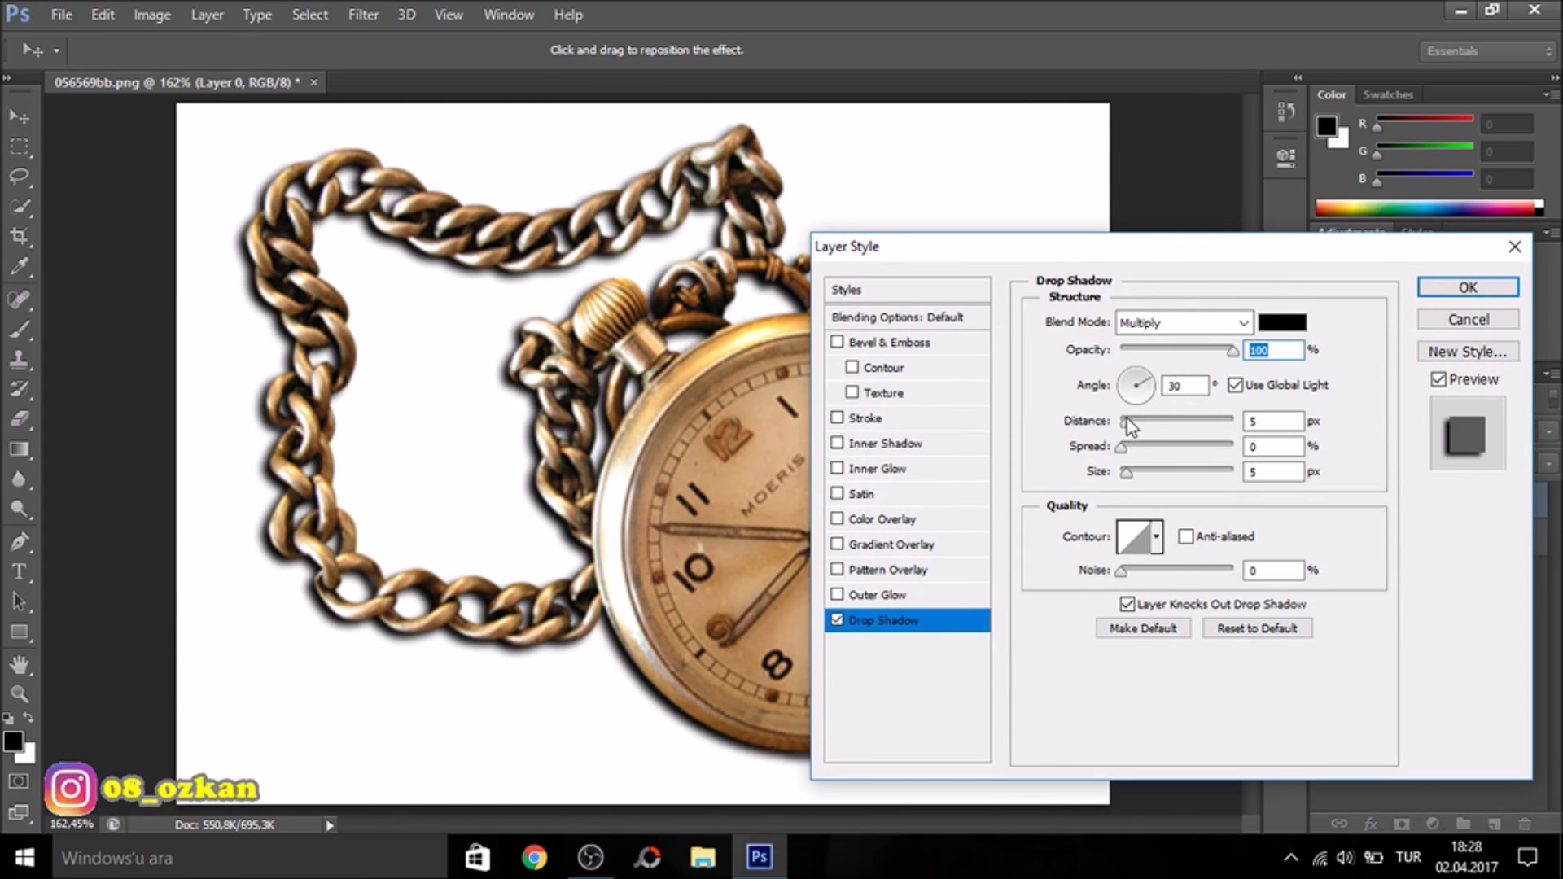
mouse_move(1126, 422)
mouse_down()
mouse_move(1191, 442)
mouse_move(1166, 442)
mouse_up()
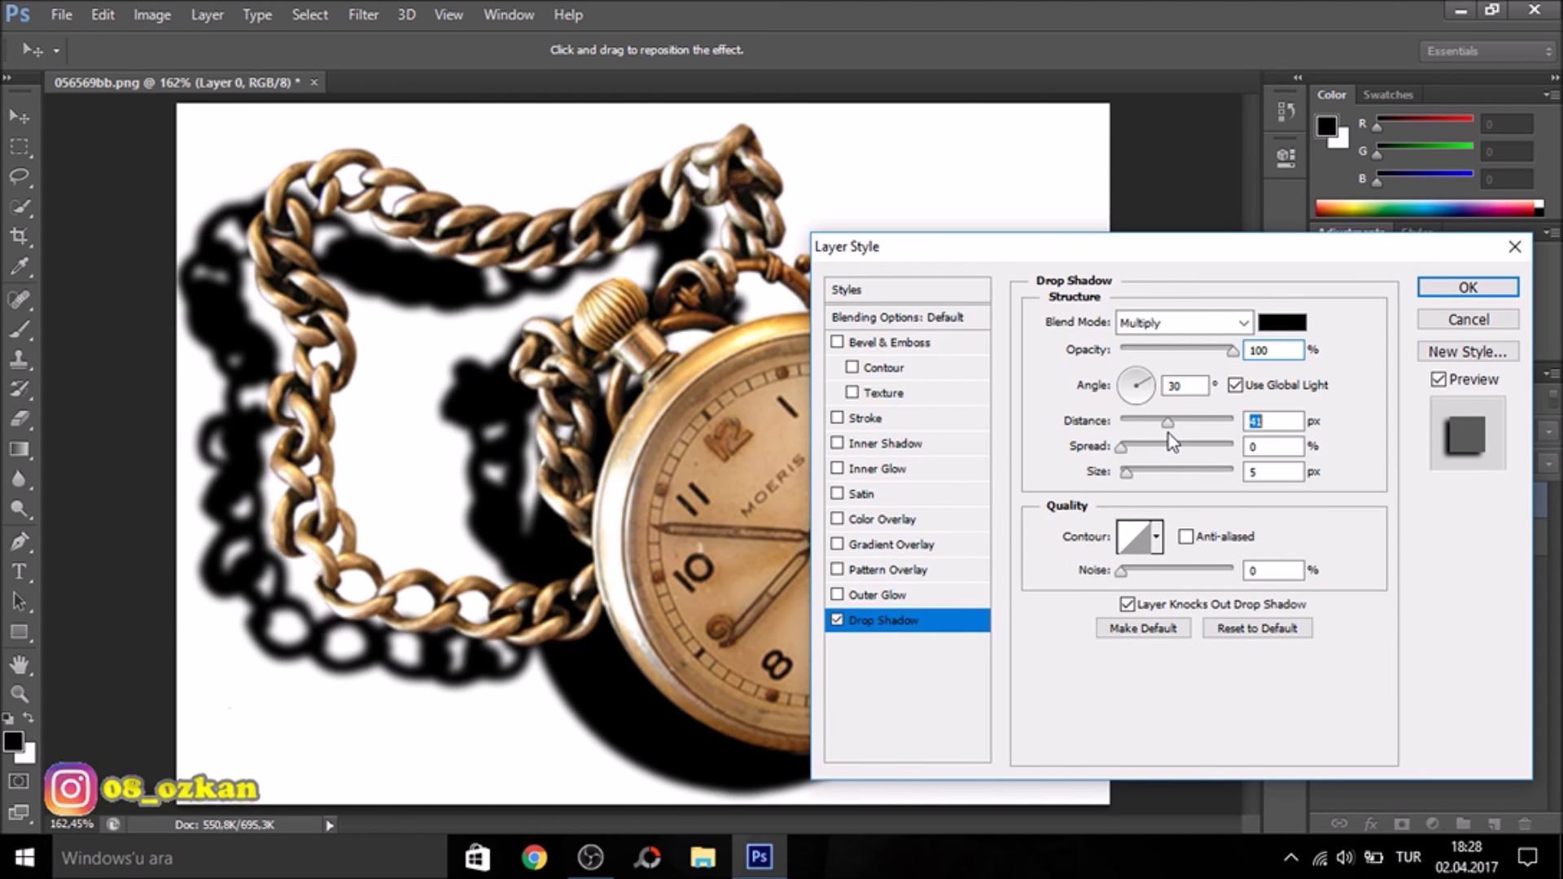
drag(1166, 442, 1162, 442)
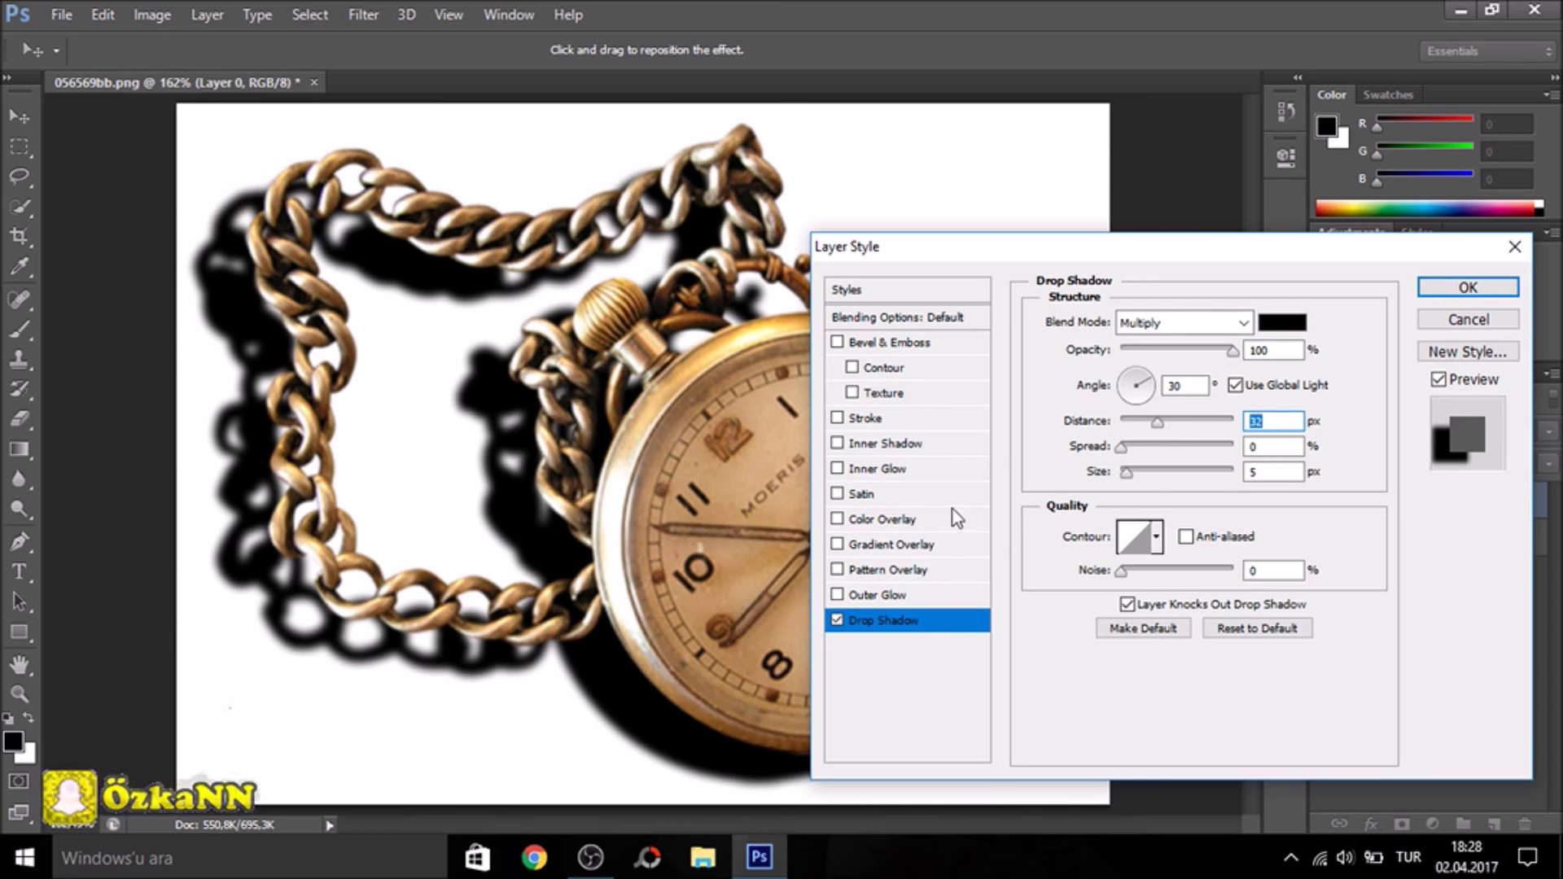
Angle the shadow to -31° and tuck it 15 px behind the chain.
mouse_move(1140, 383)
mouse_down()
mouse_move(1117, 407)
mouse_move(1138, 396)
mouse_up()
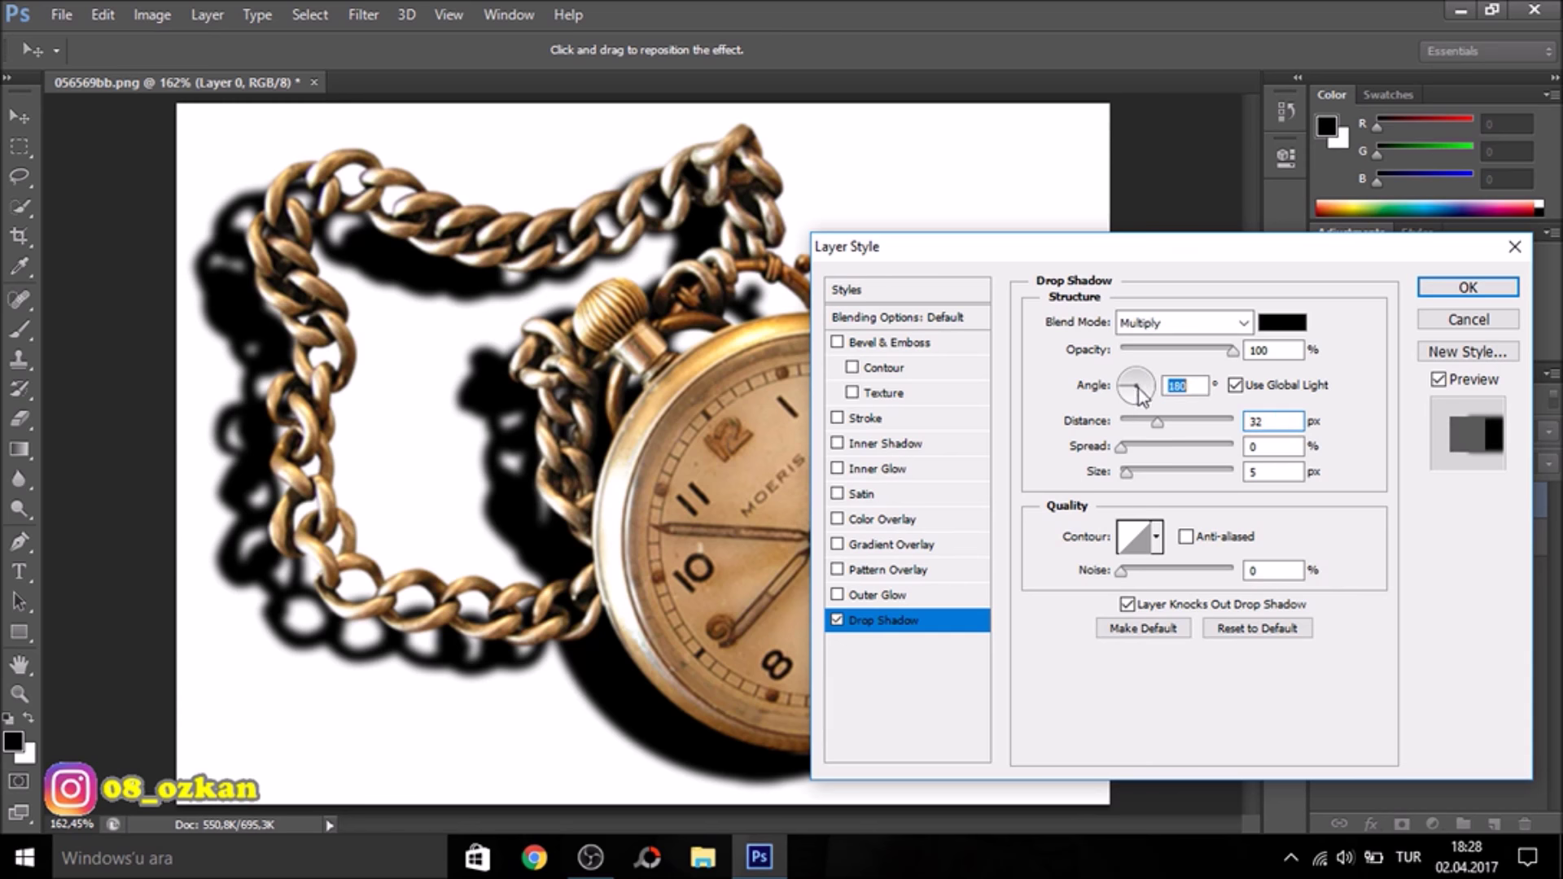
drag(1140, 388, 1154, 397)
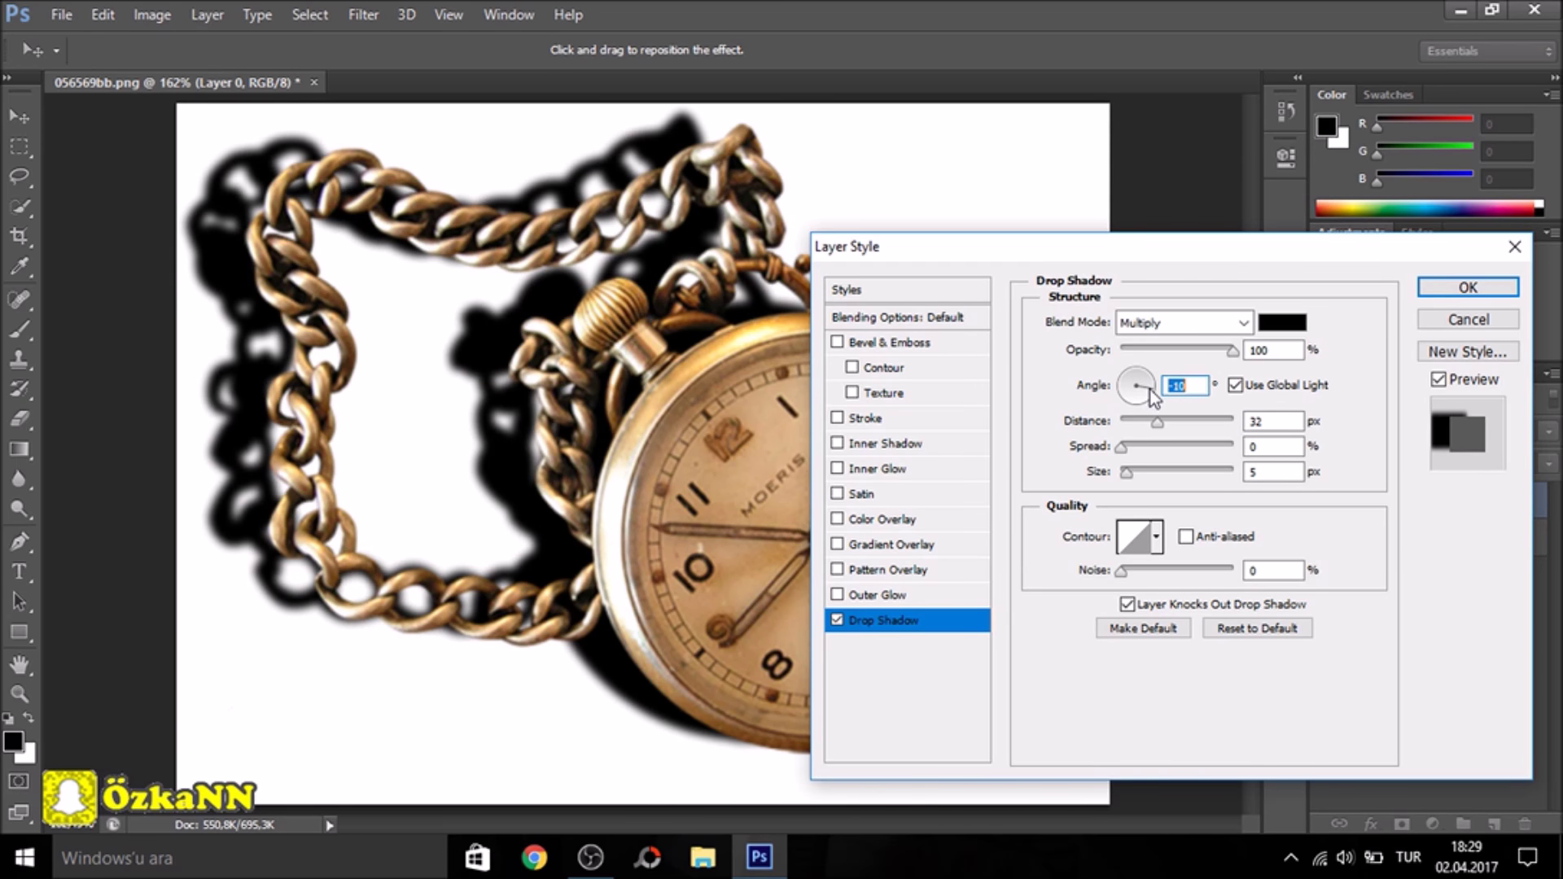
drag(501, 427, 427, 458)
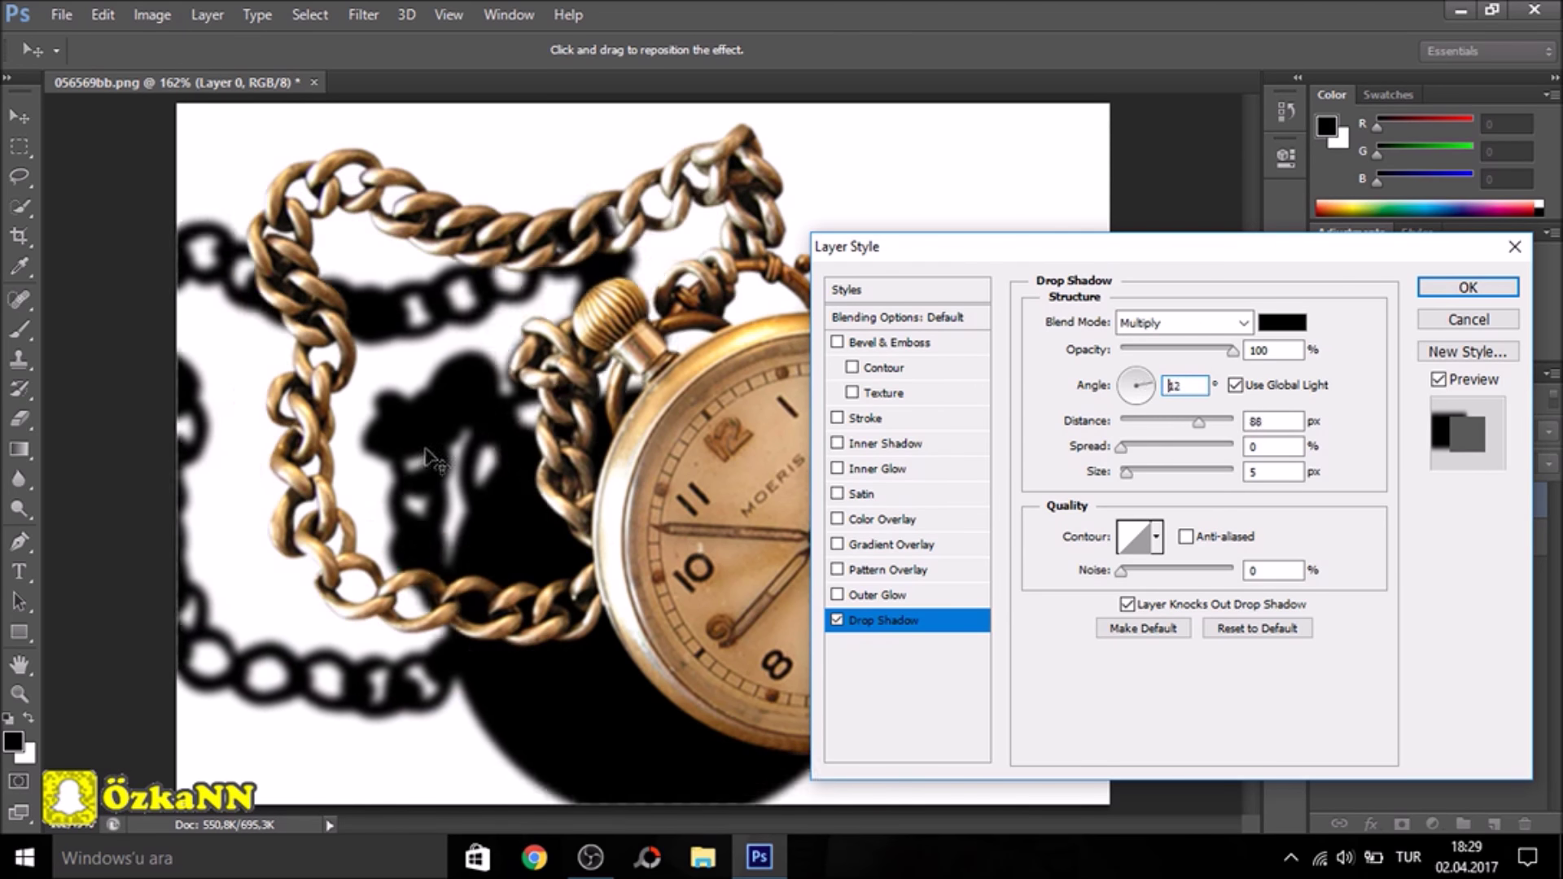
drag(429, 458, 527, 424)
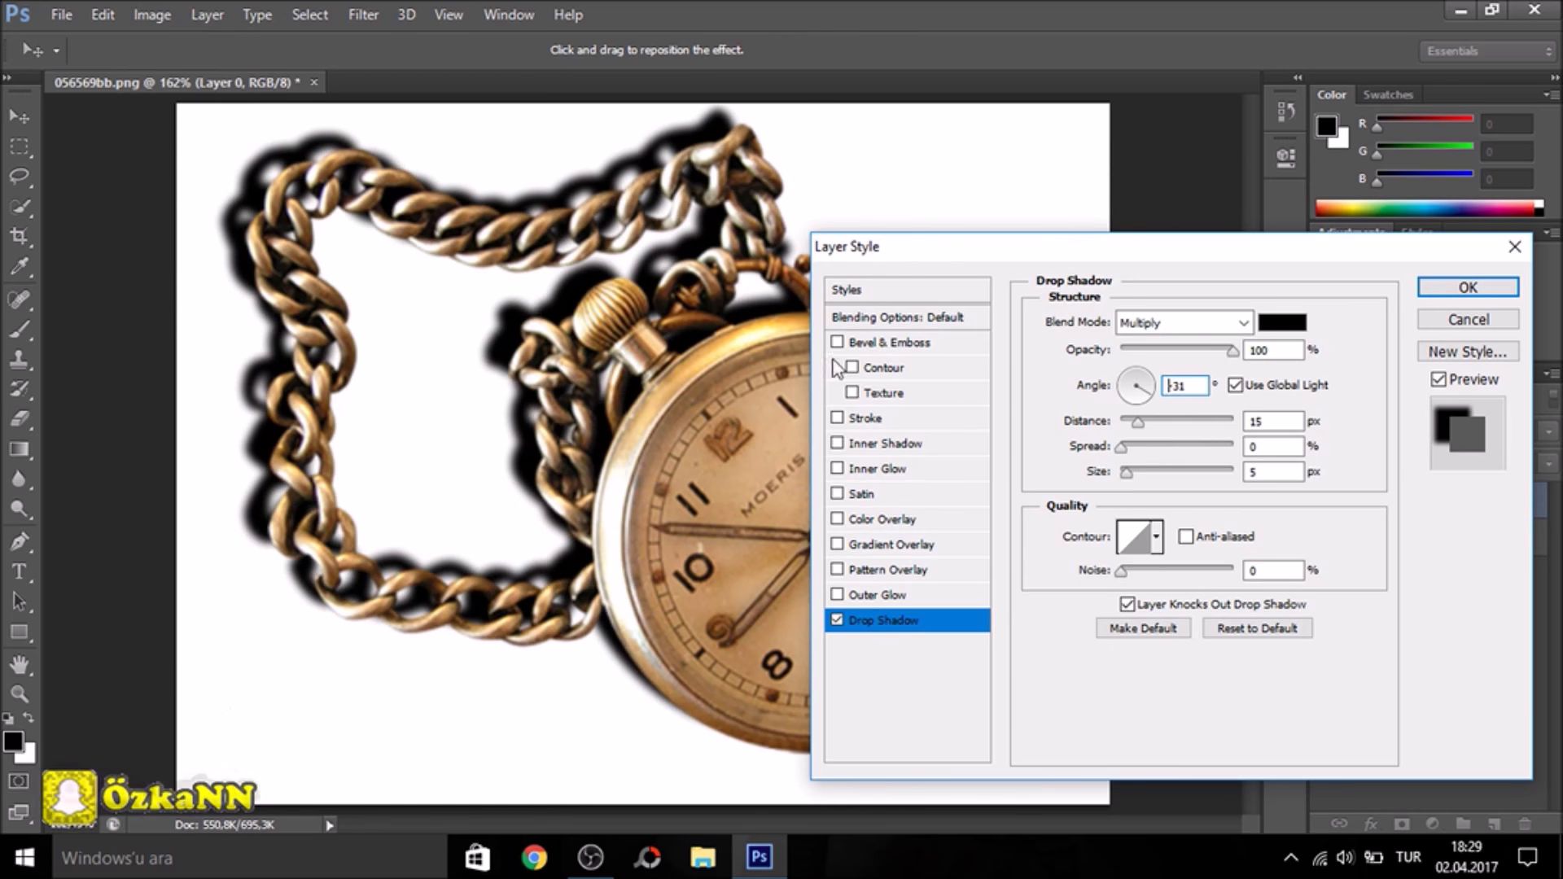
Set the drop shadow to angle 49°, size 0, distance about 38 px, falling down-left.
drag(1064, 247, 1229, 87)
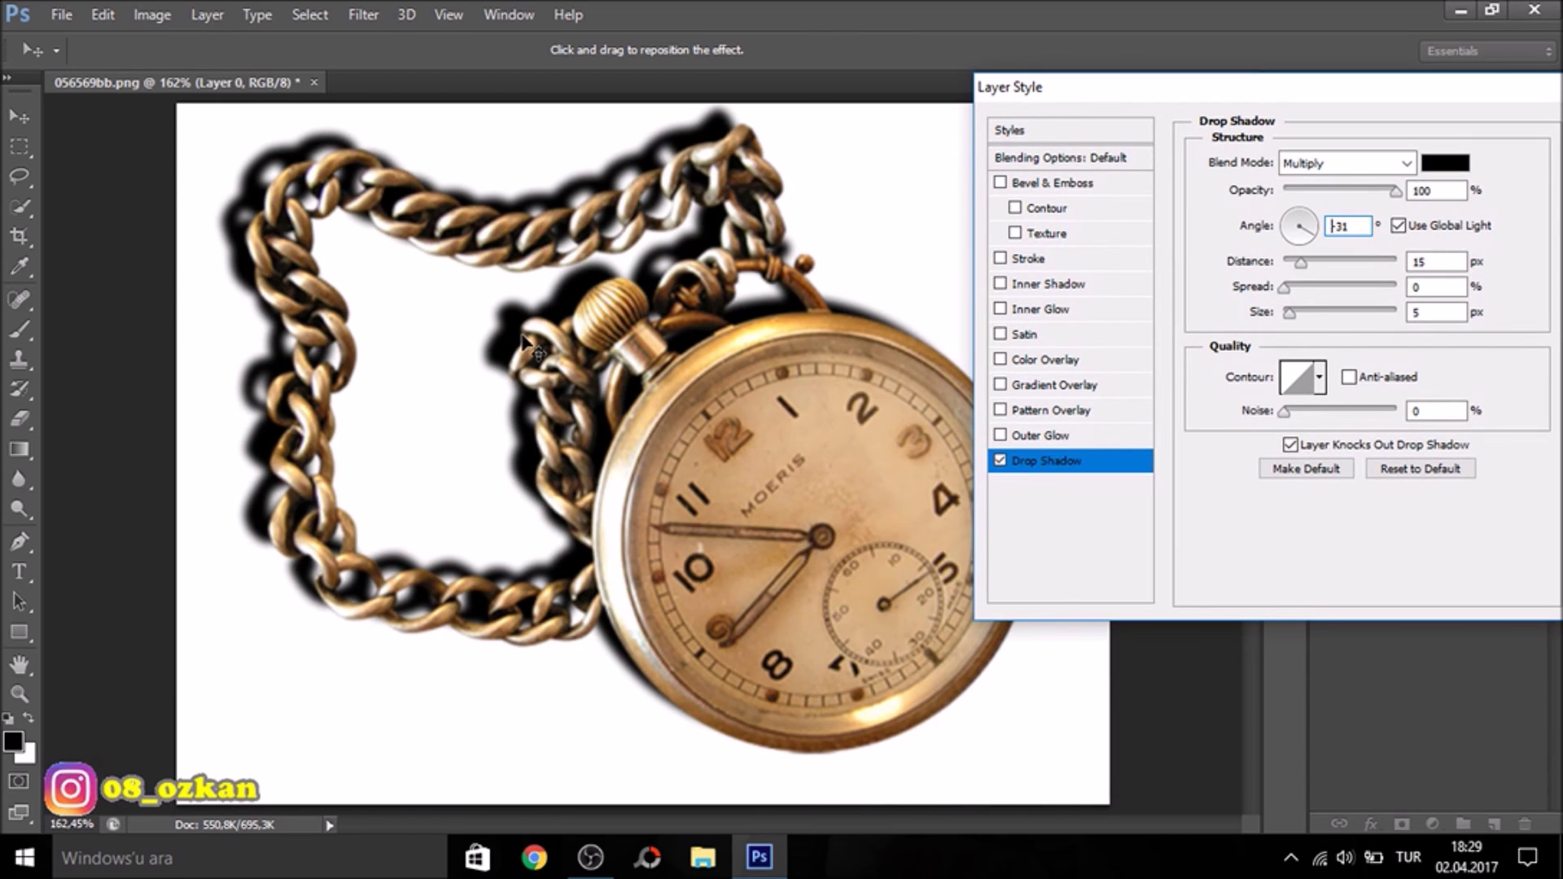
mouse_move(525, 342)
mouse_down()
mouse_move(661, 508)
mouse_move(489, 401)
mouse_up()
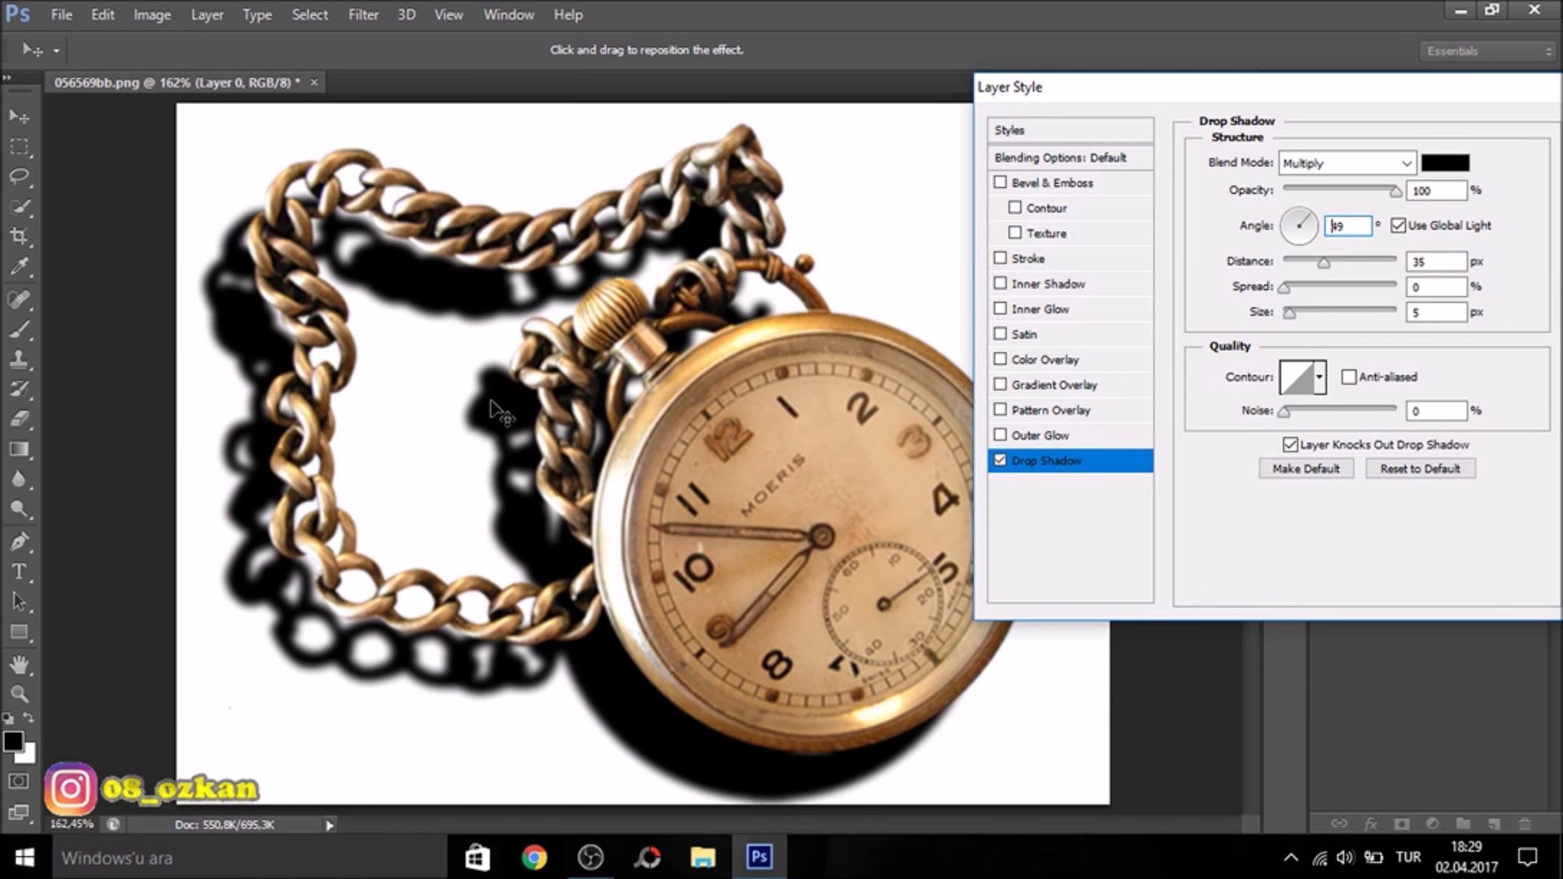
double_click(1353, 226)
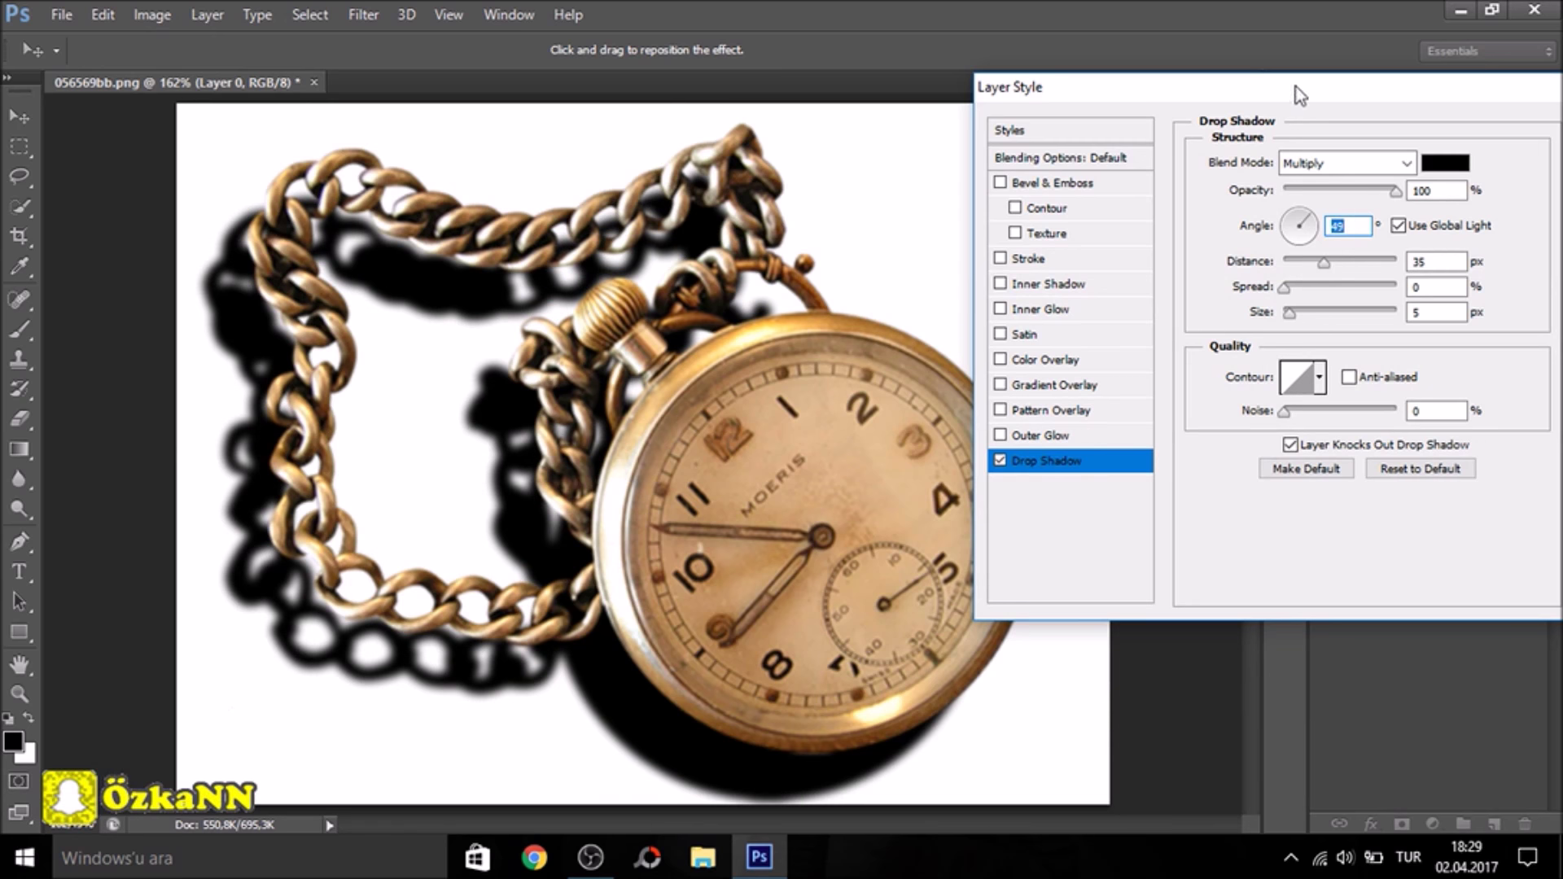
drag(1300, 95, 1130, 87)
mouse_move(1121, 313)
mouse_down()
mouse_move(1143, 317)
mouse_move(1114, 309)
mouse_move(1177, 284)
mouse_move(1073, 281)
mouse_up()
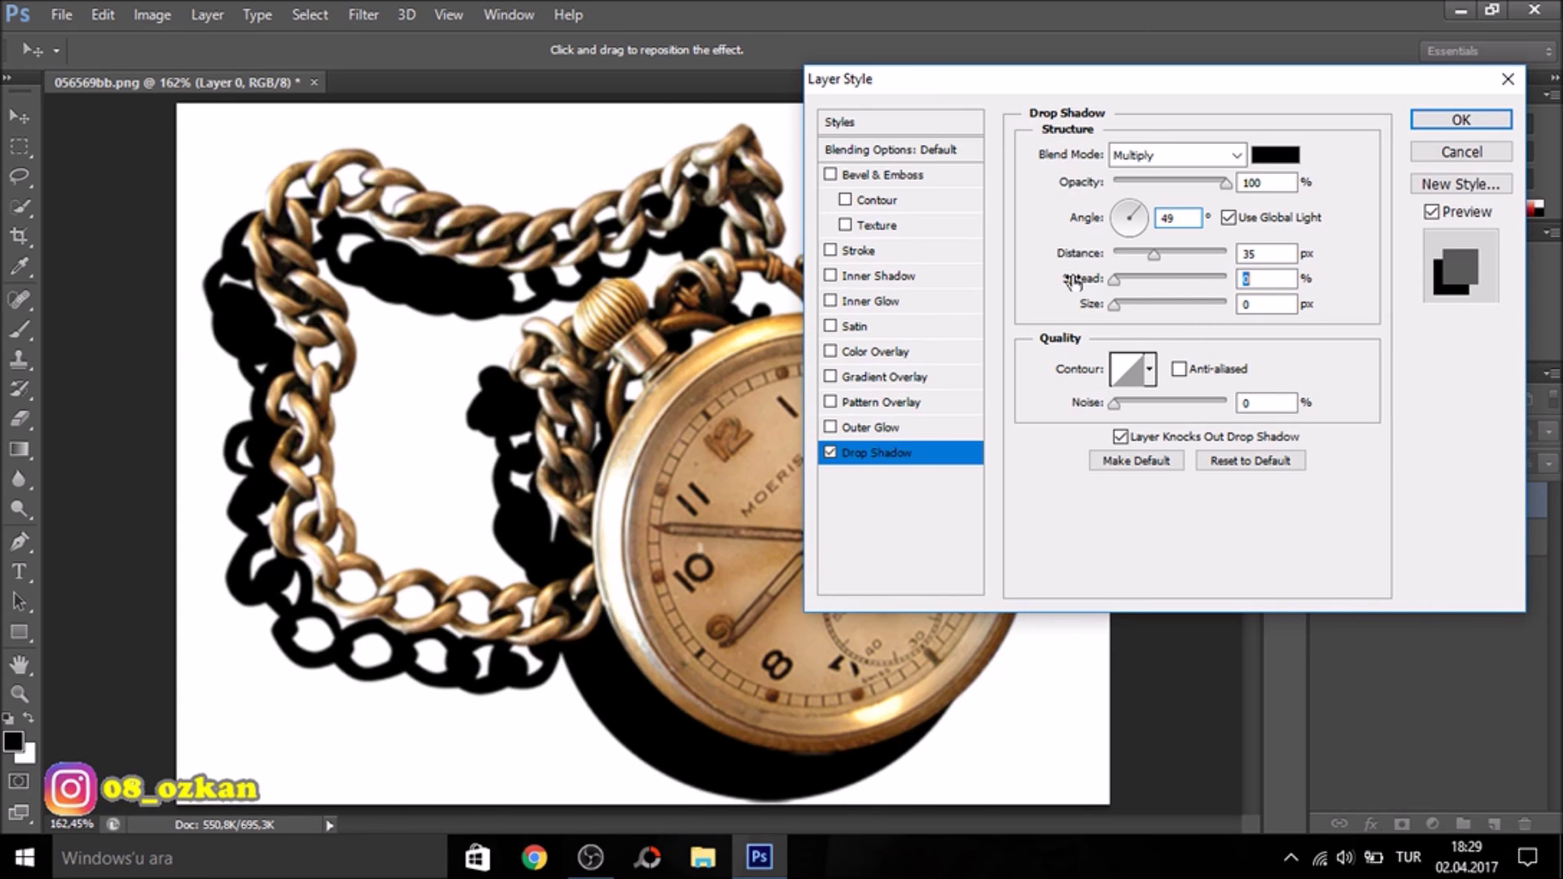
mouse_move(1153, 254)
mouse_down()
mouse_move(1177, 261)
mouse_move(1159, 265)
mouse_up()
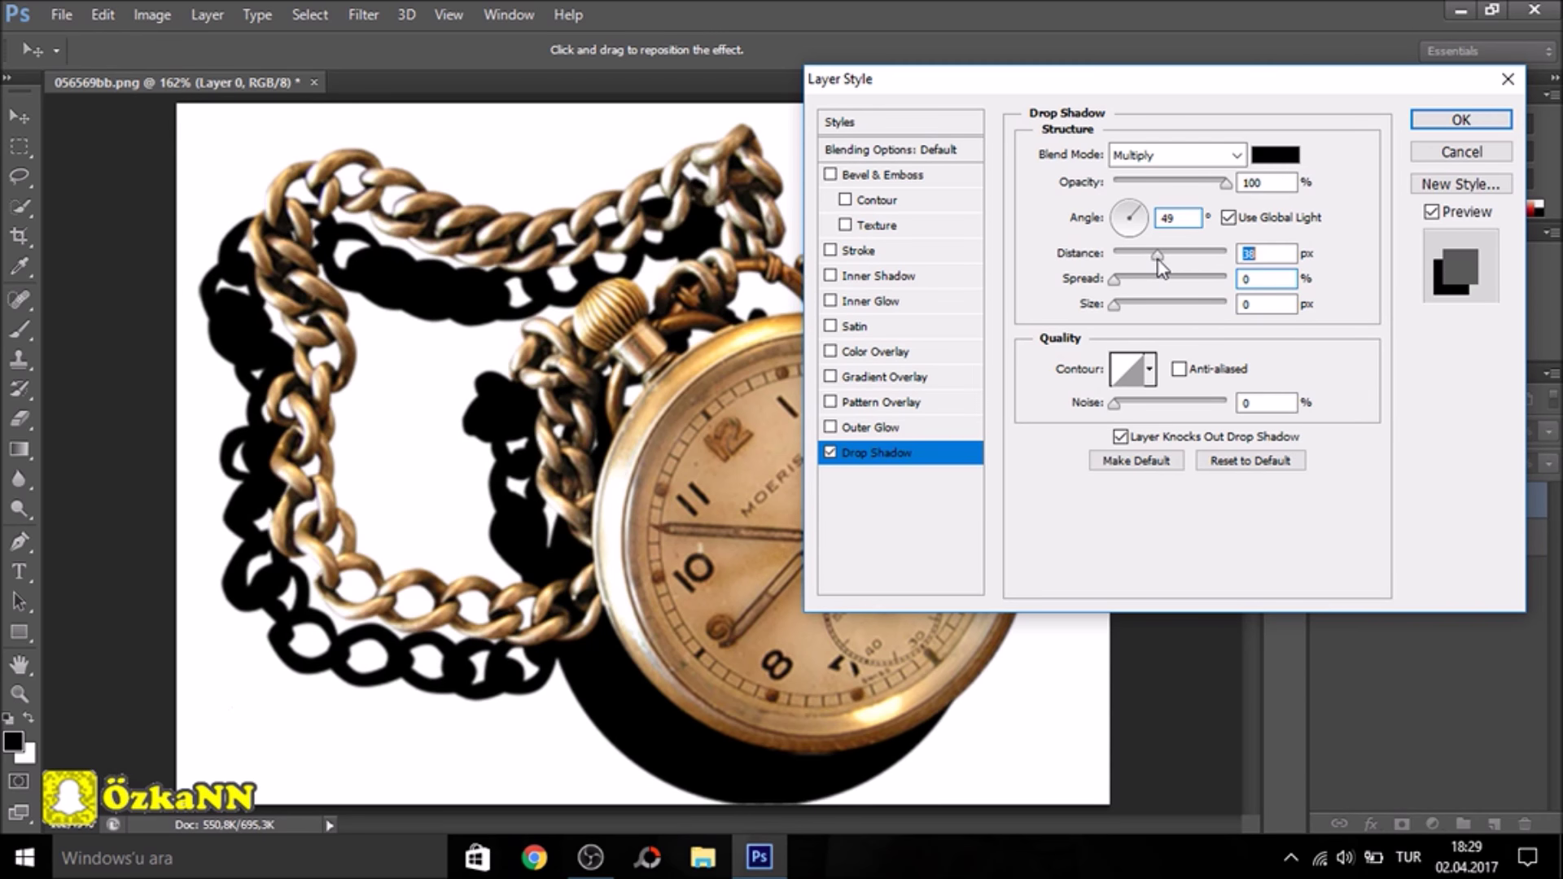
click(1275, 154)
click(1150, 224)
click(1379, 195)
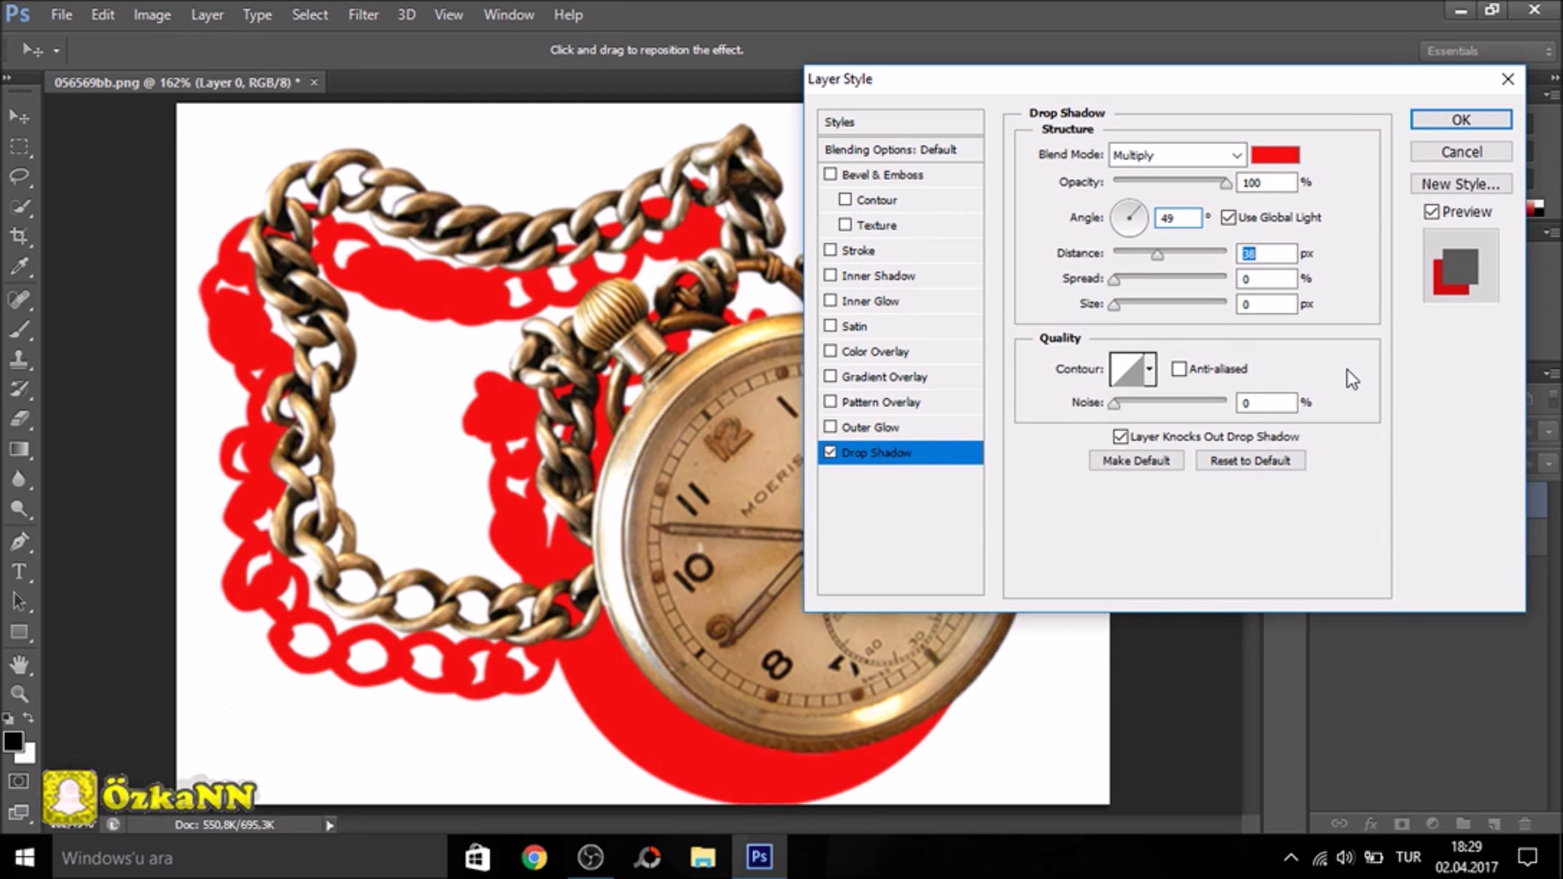
click(1154, 405)
mouse_move(1156, 407)
mouse_down()
mouse_move(1095, 420)
mouse_move(1206, 409)
mouse_move(1108, 414)
mouse_up()
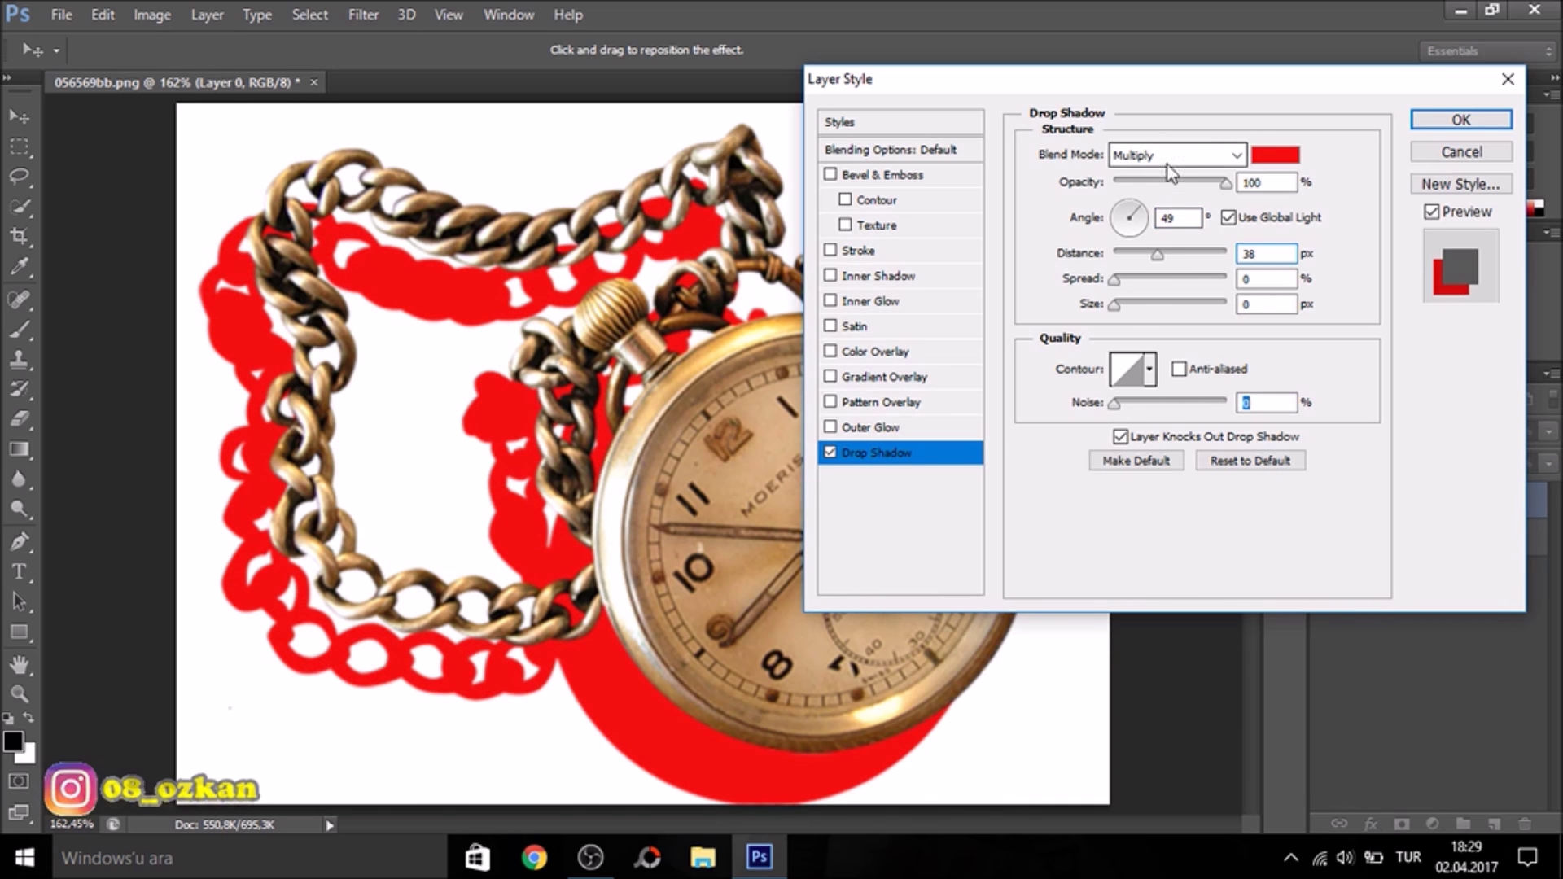
click(1263, 159)
click(888, 493)
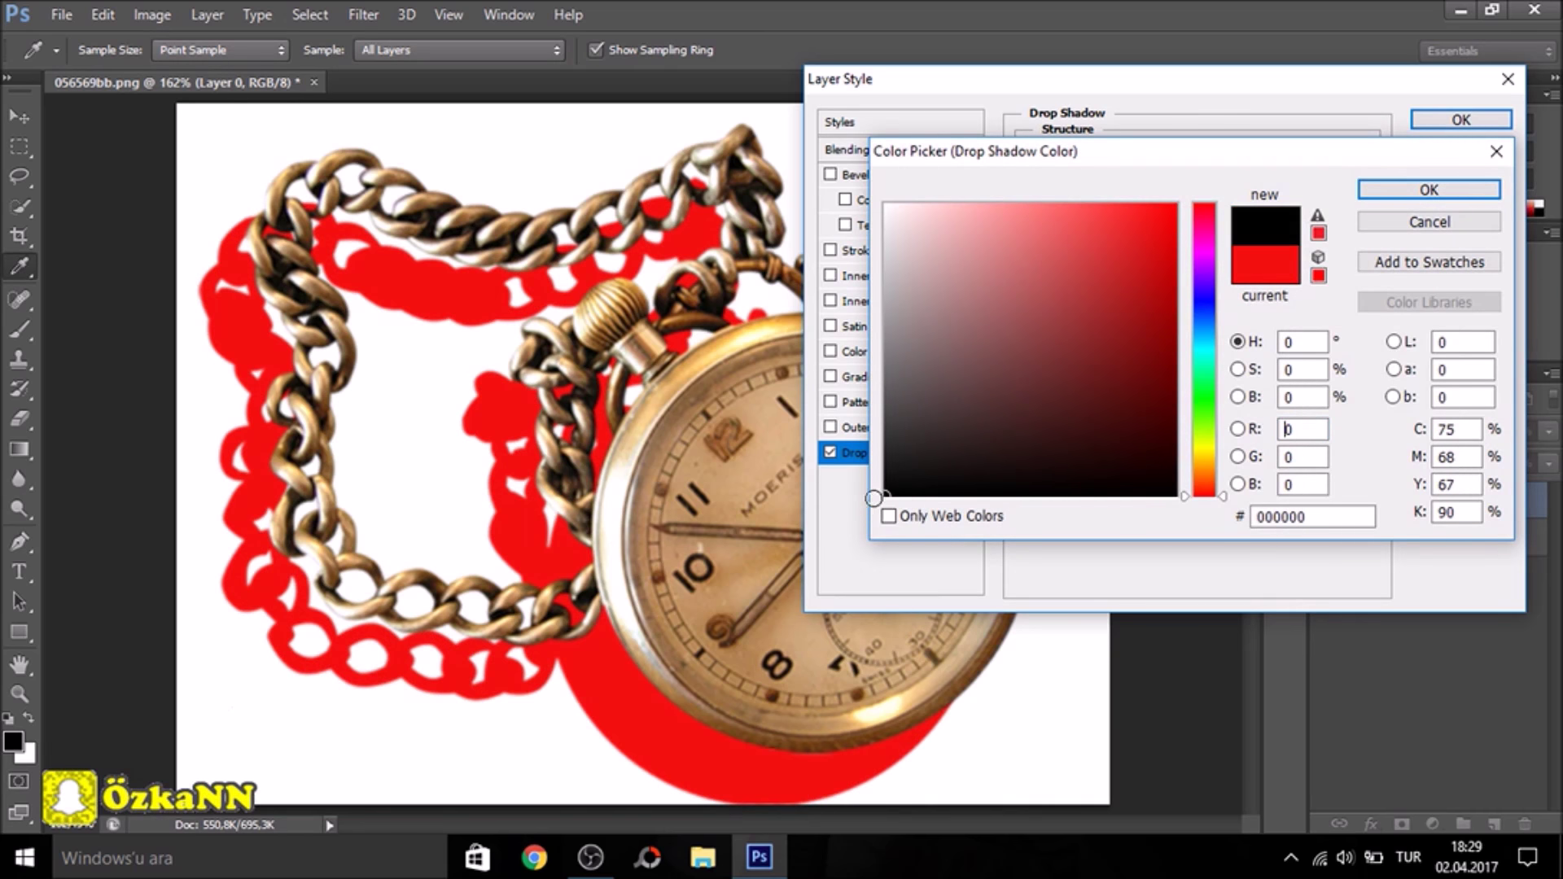
click(1429, 190)
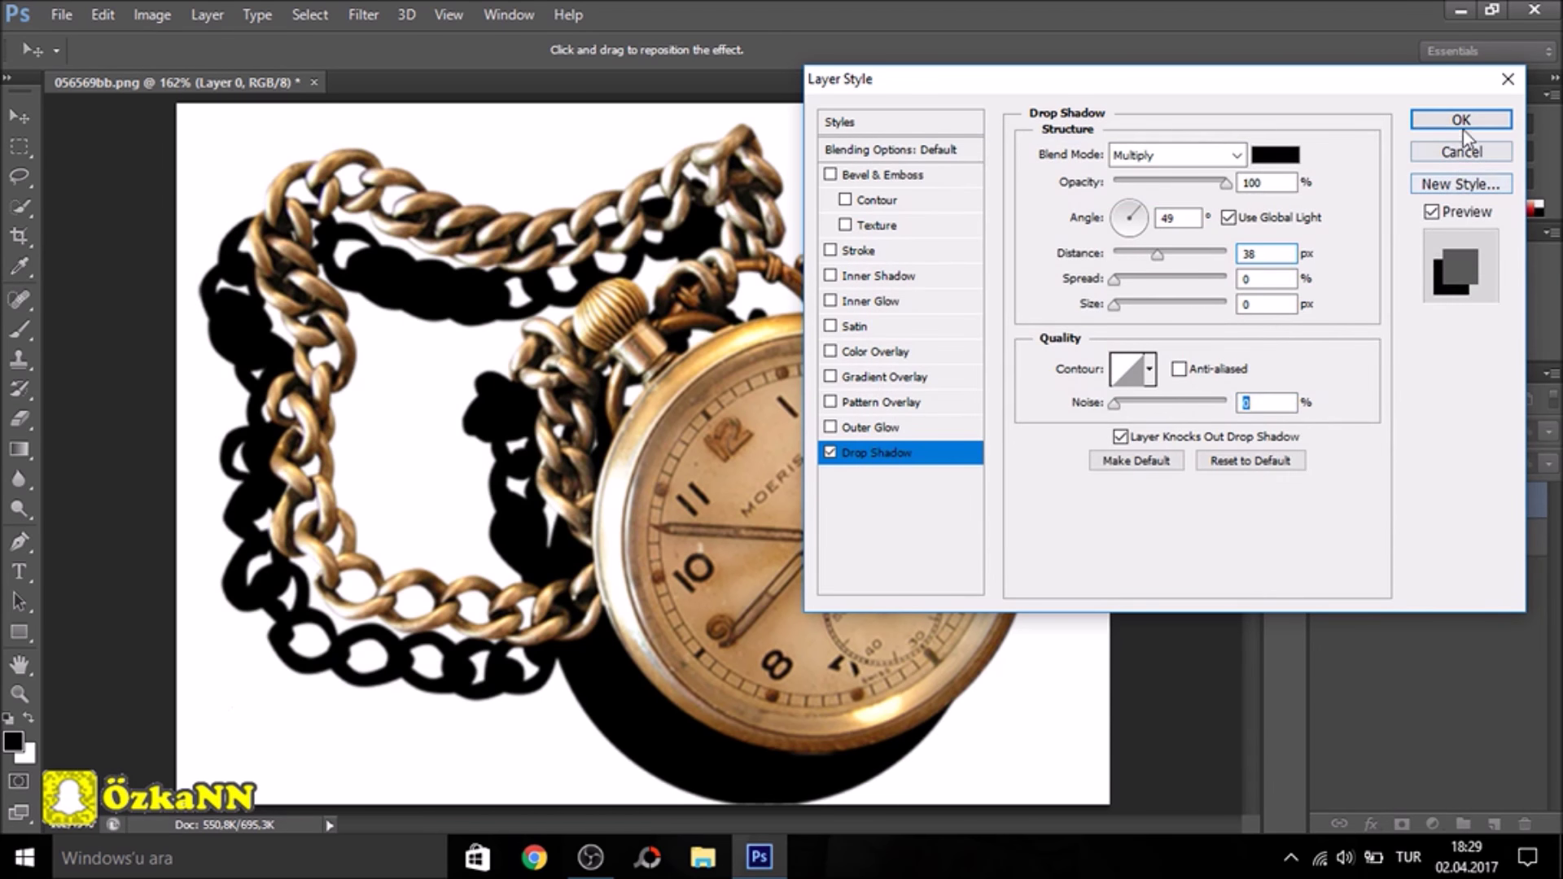